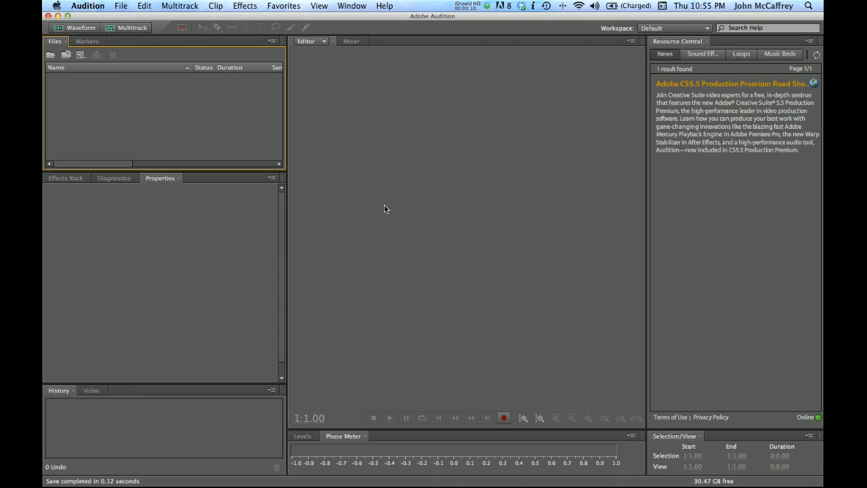
Record a voice-over into a new 44100 Hz, stereo, 16-bit audio file named myVO, and stop the recording.
left_click(503, 418)
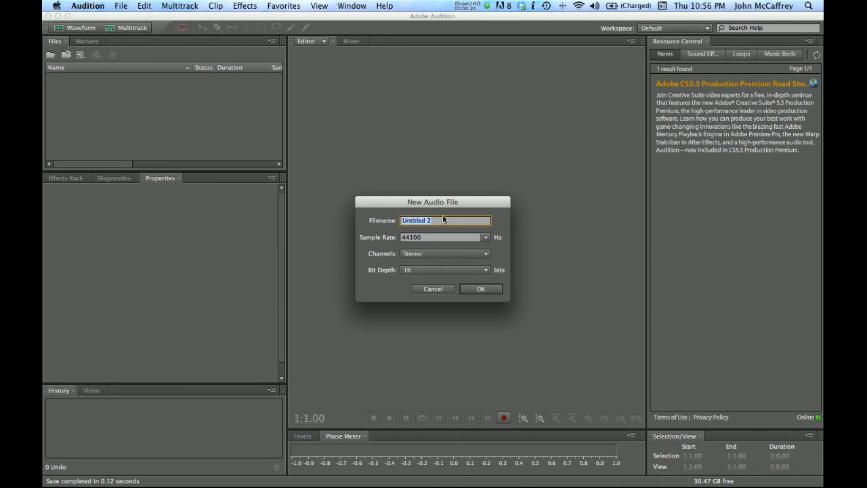
type("m")
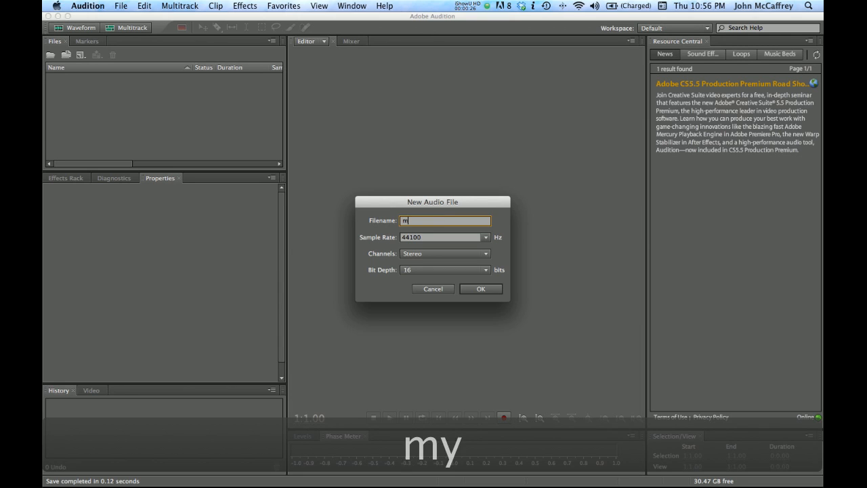
type("yVoO")
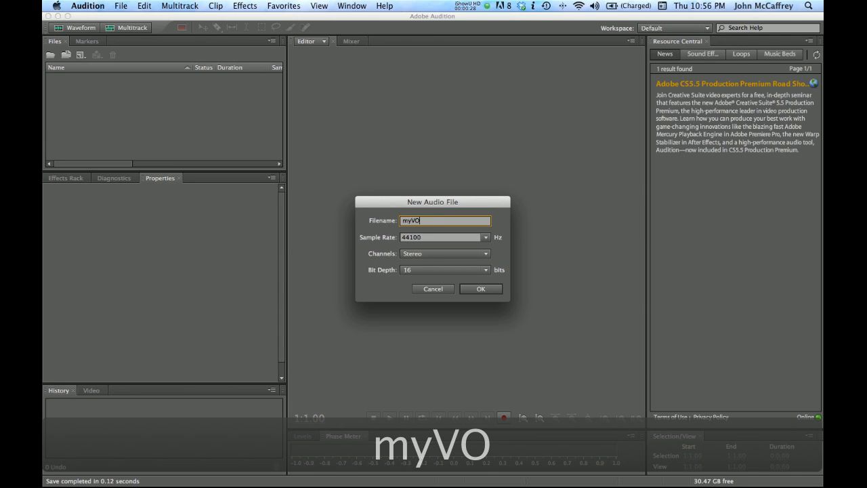
key("Return")
left_click(482, 290)
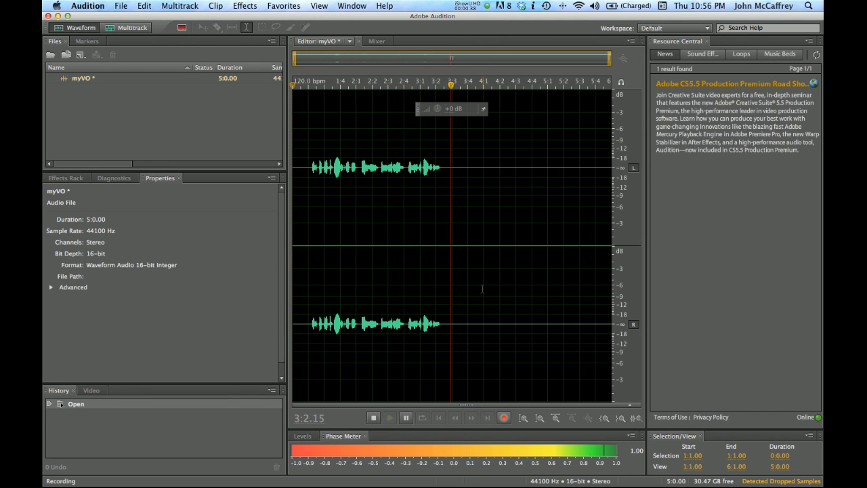
key("space")
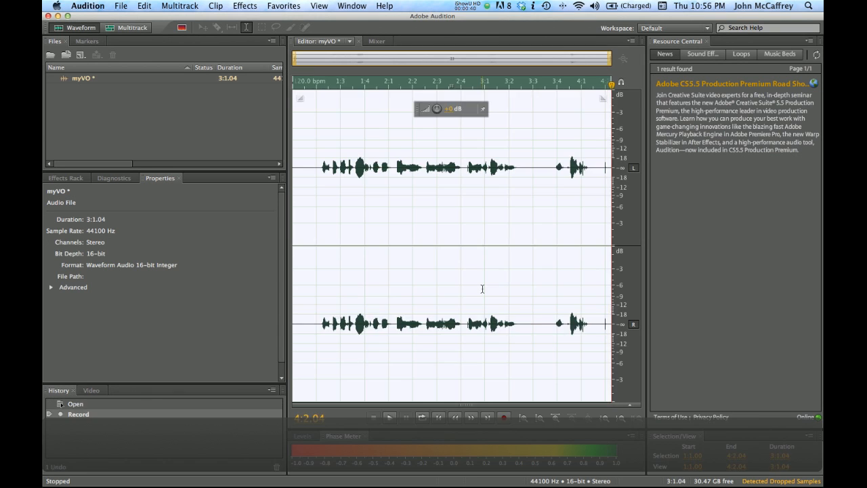
Delete the stretch after the last spoken words, from 4:1.07 to the end, and the silence before the first word.
left_click(471, 237)
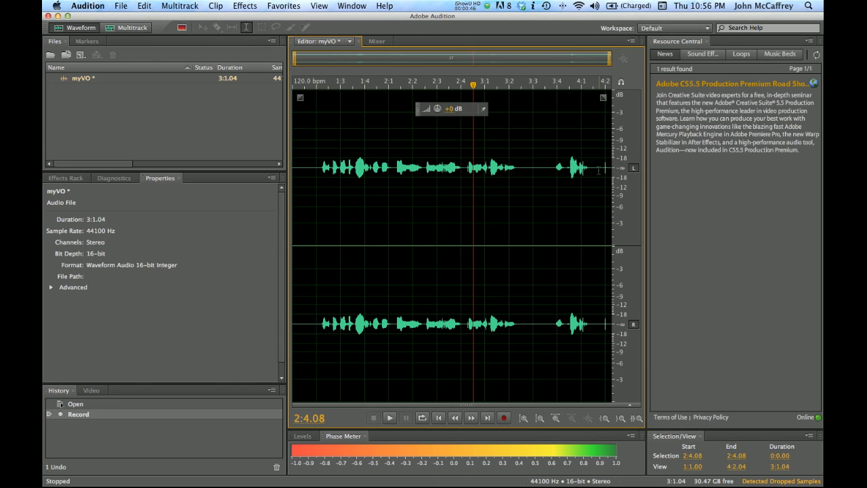
left_click_drag(593, 168, 613, 169)
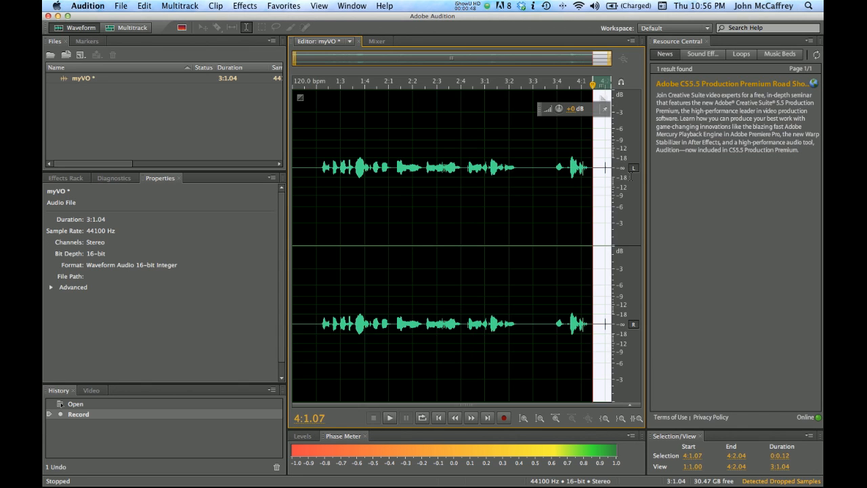
key("Delete")
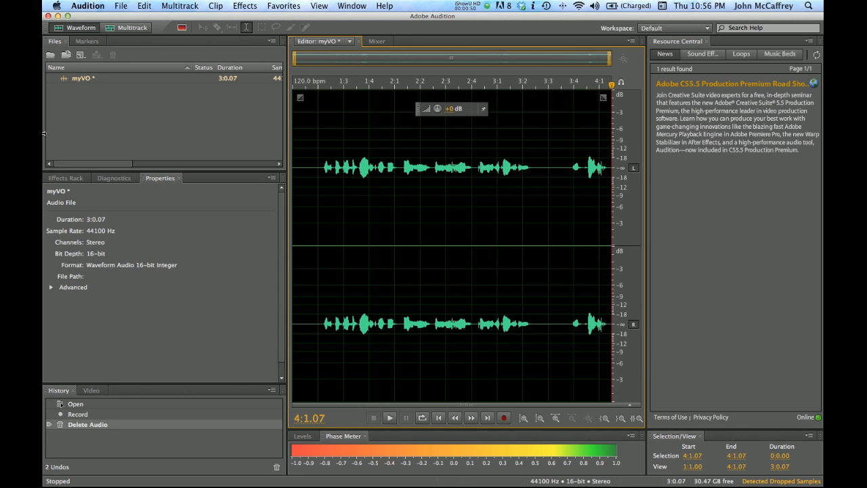
left_click_drag(319, 169, 235, 166)
key("Delete")
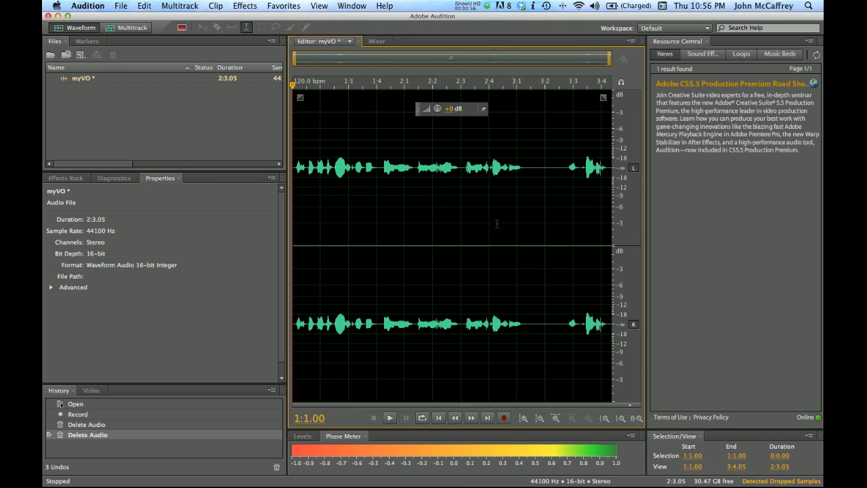
Save the trimmed recording as myVO.aif in the fall2012/flash folder, using the AIFF format.
left_click(126, 5)
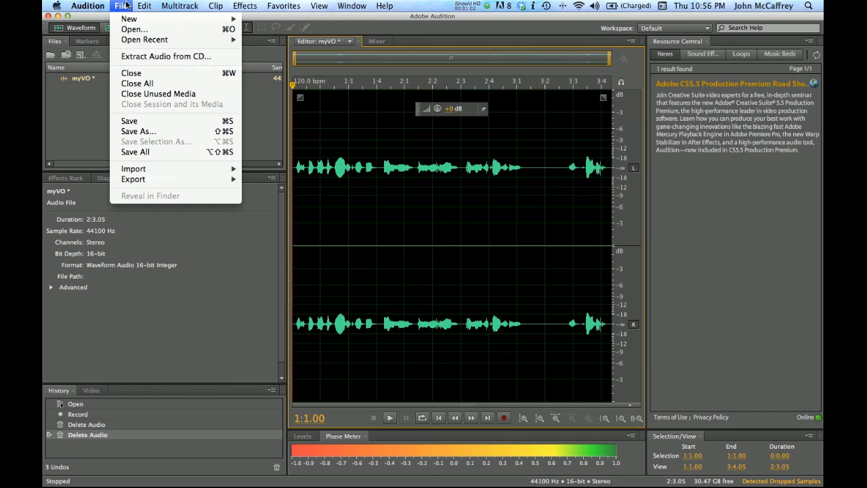
left_click(130, 132)
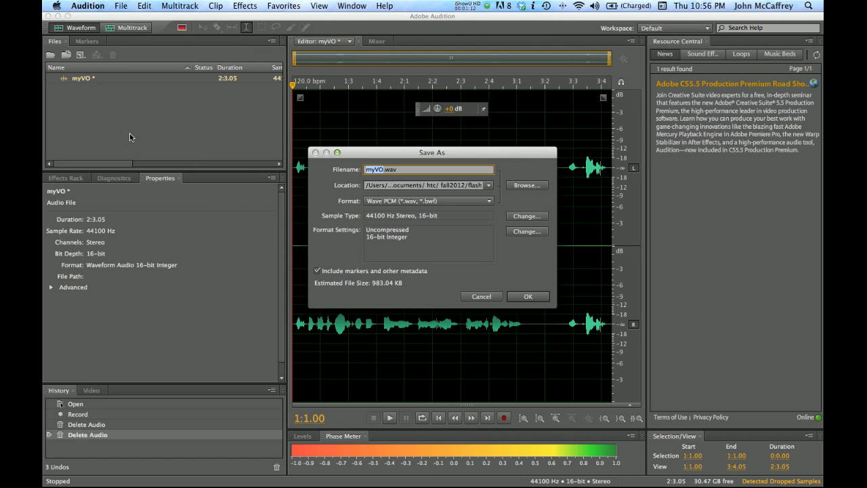
left_click(523, 185)
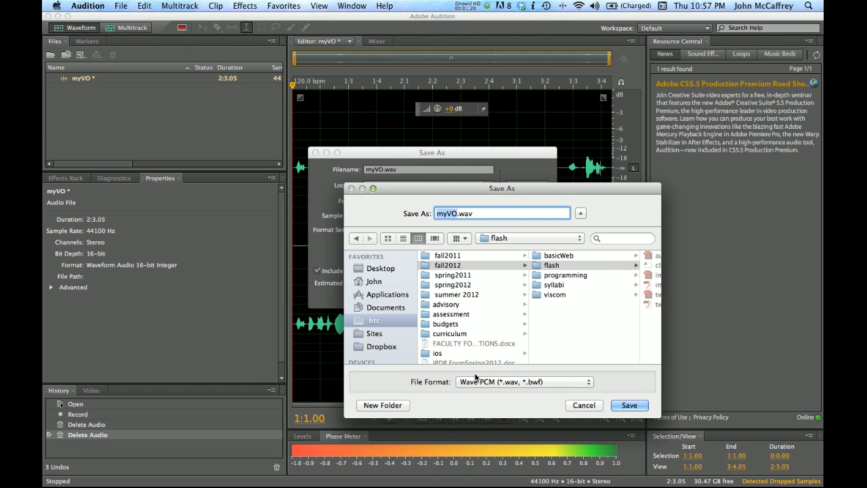
left_click(481, 382)
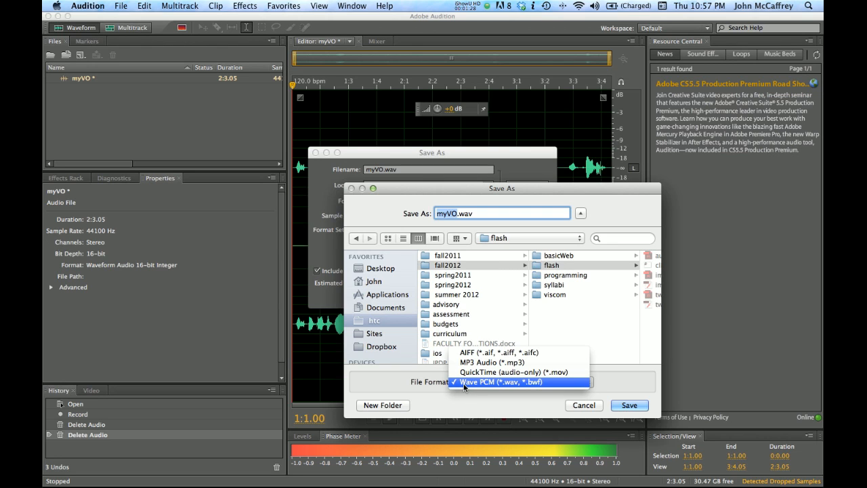
left_click(483, 353)
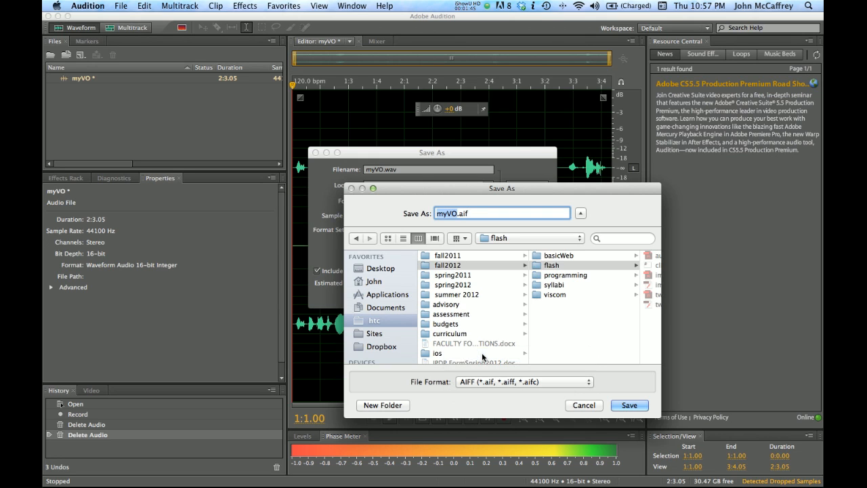
left_click(625, 404)
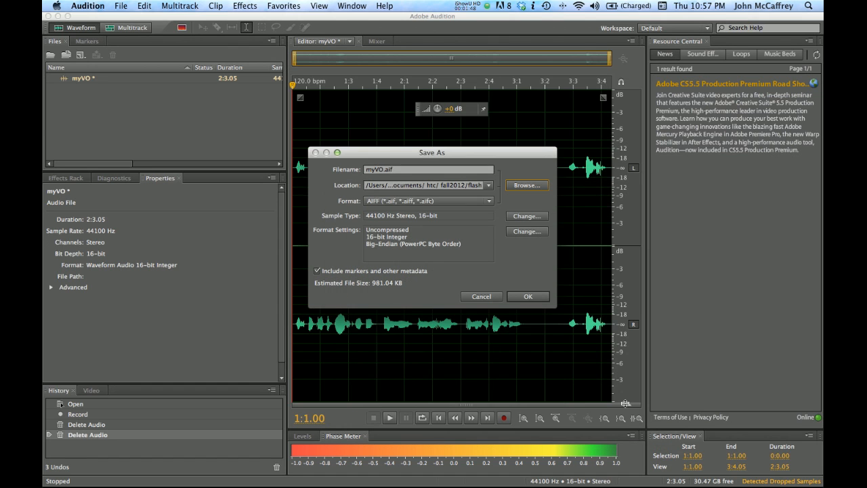
left_click(528, 296)
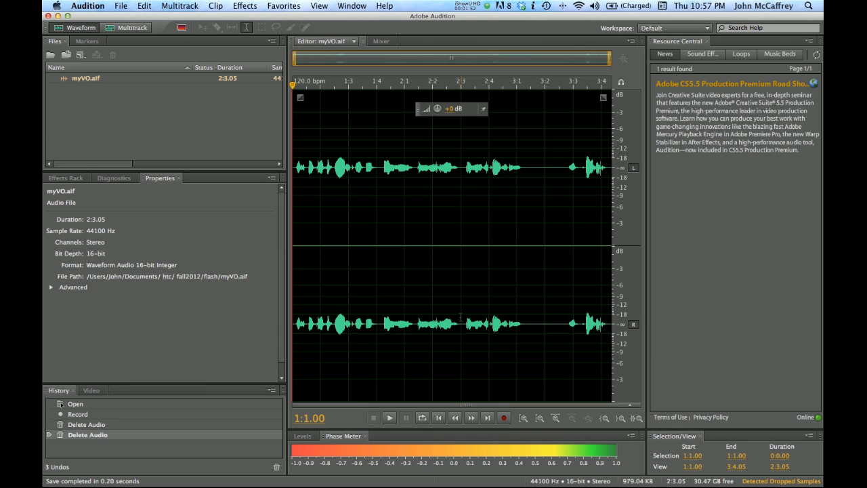
Switch to Flash and import myVO.aif from the flash folder into audio.fla.
mouse_move(543, 476)
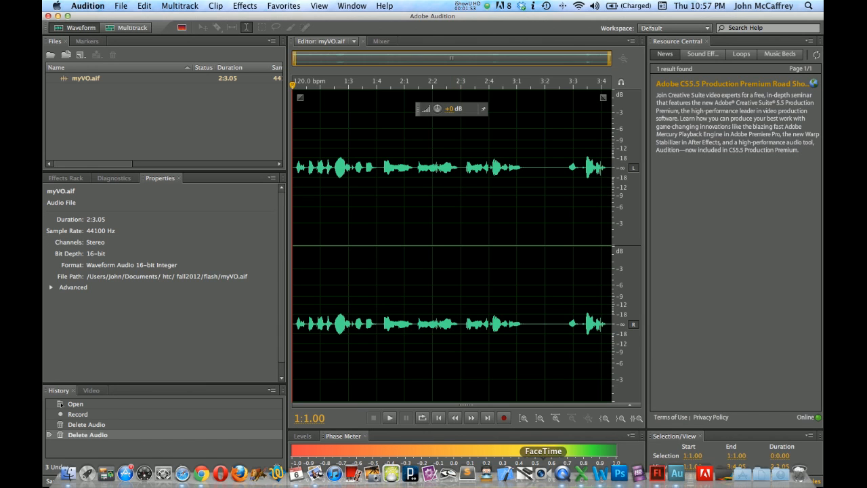
left_click(656, 473)
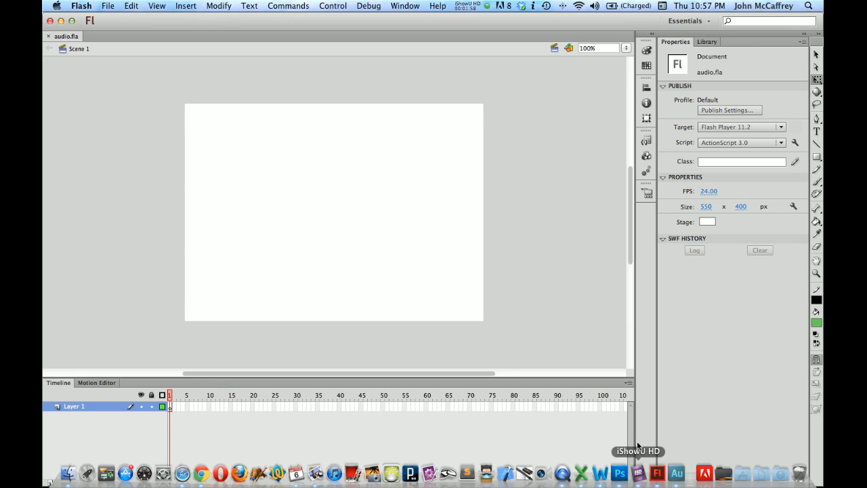
scroll(171, 290, "right", 1)
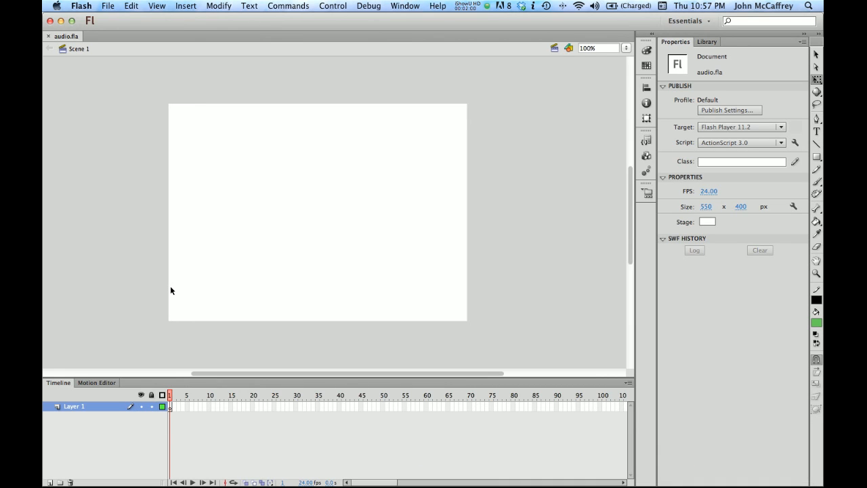
key("super+r")
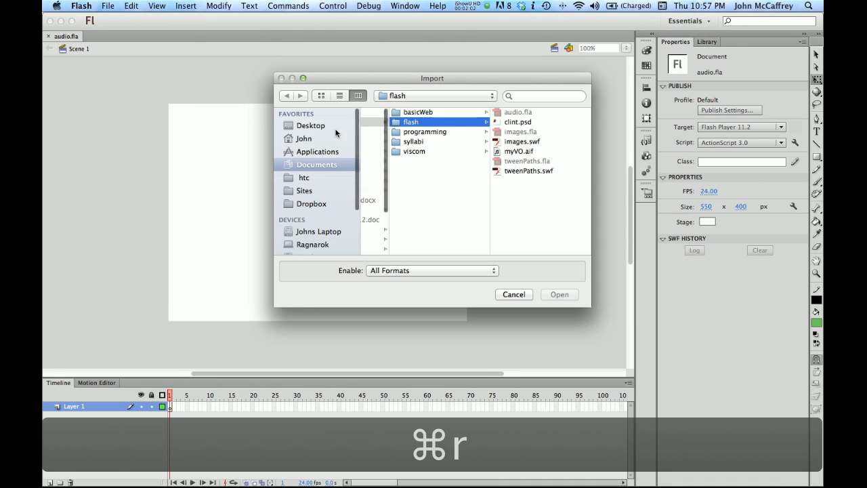
left_click(517, 151)
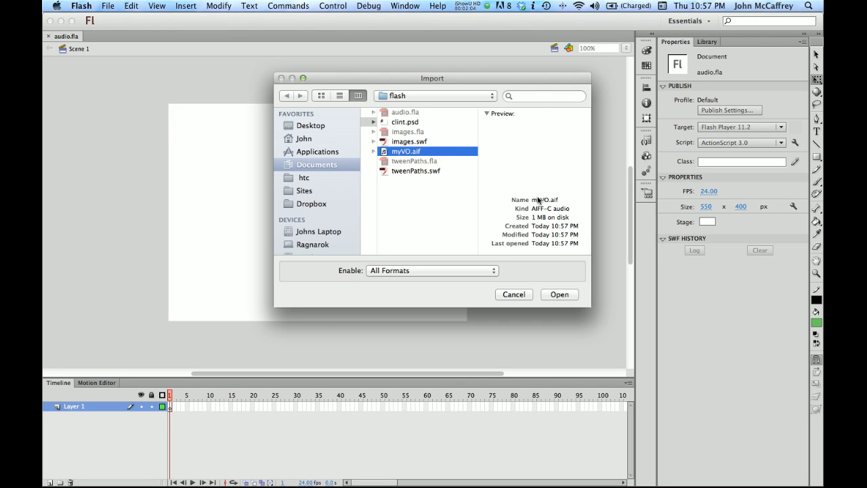
left_click(560, 294)
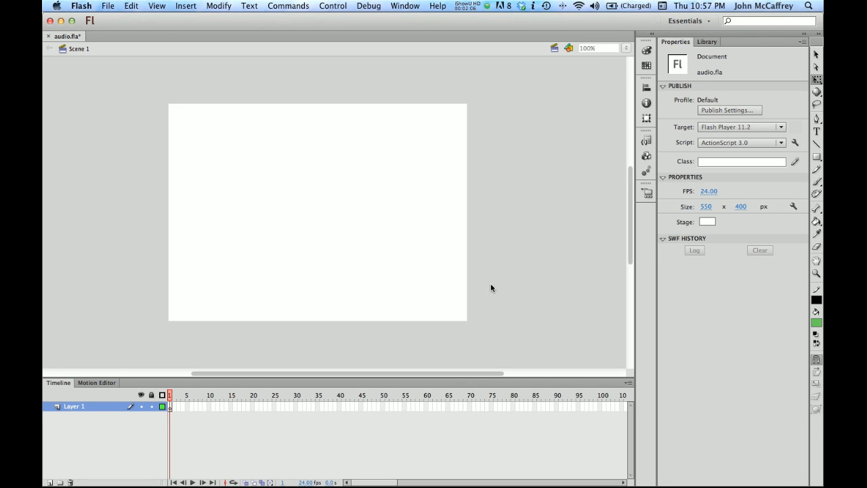
Try the myVO.aif sound on frame 1 of Layer 1, and set the frame's sound back to None.
left_click(171, 407)
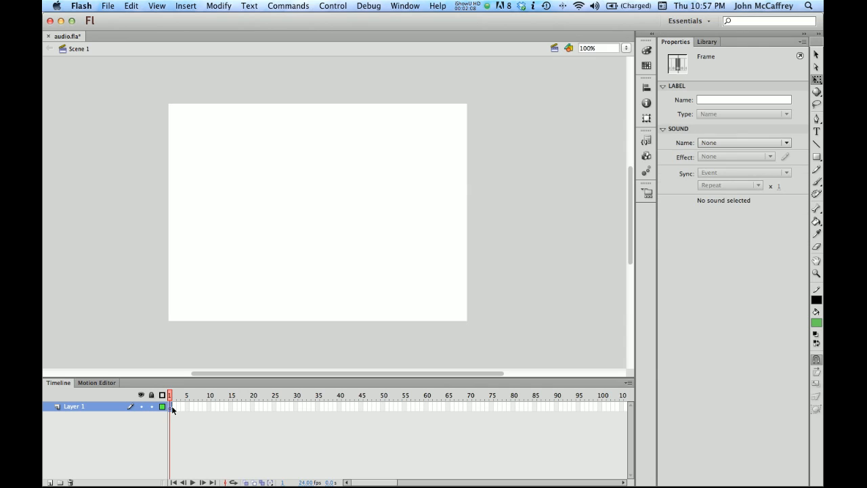
left_click(727, 142)
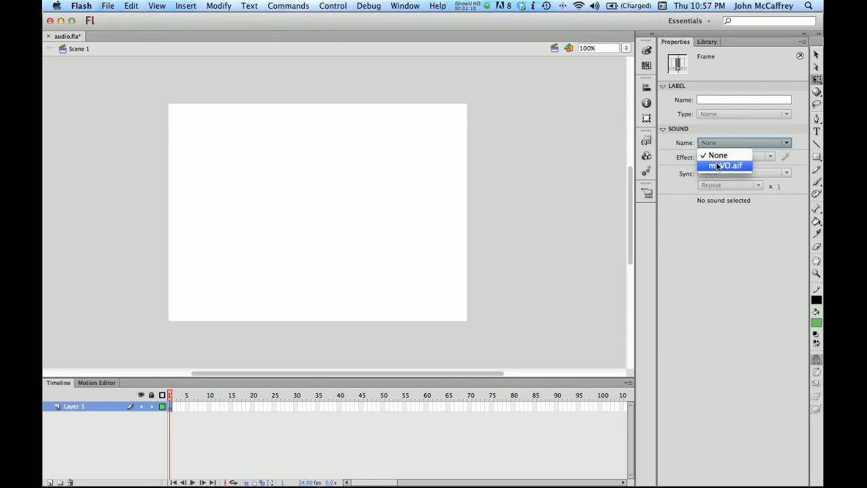
left_click(718, 167)
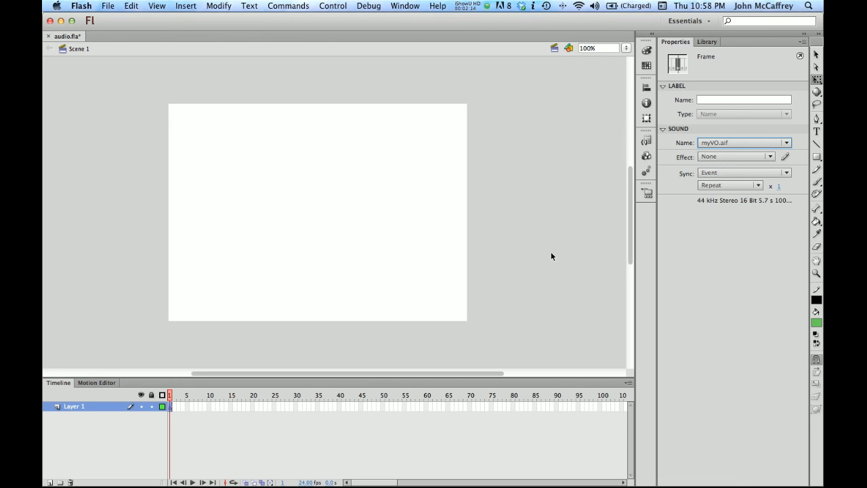
left_click(718, 142)
left_click(716, 156)
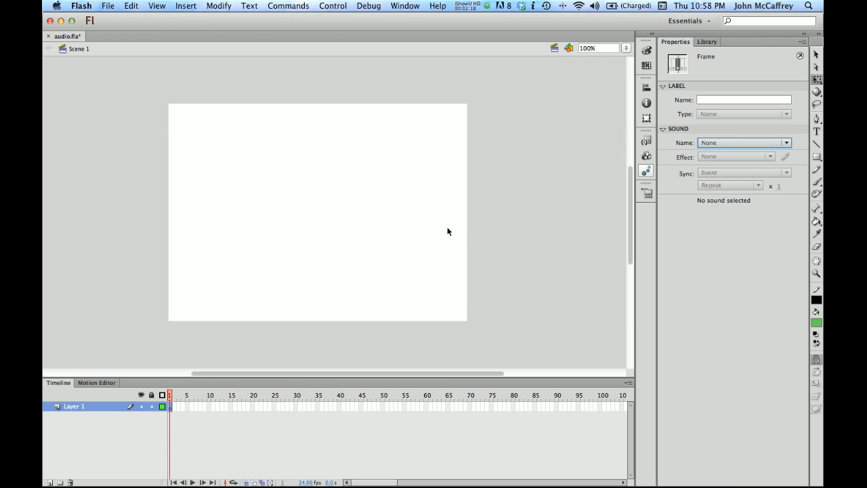
Save audio.fla, test the movie with no sound assigned to the frame, and close the preview.
key("super+s")
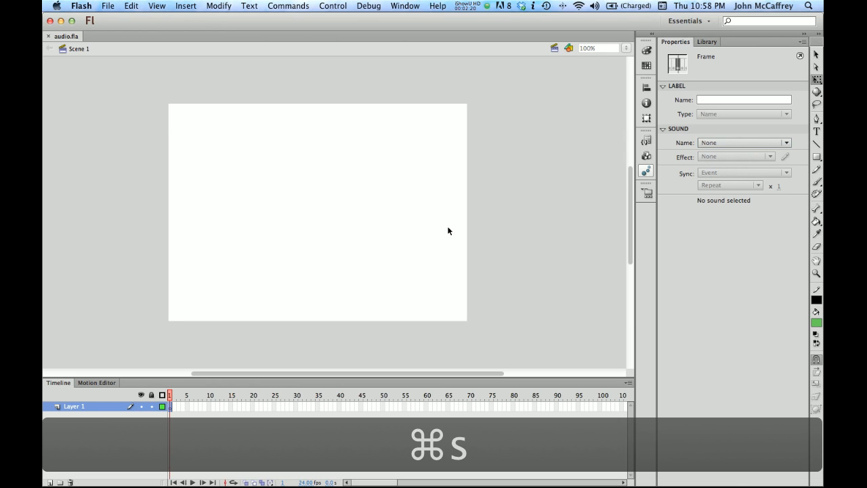
key("super+Return")
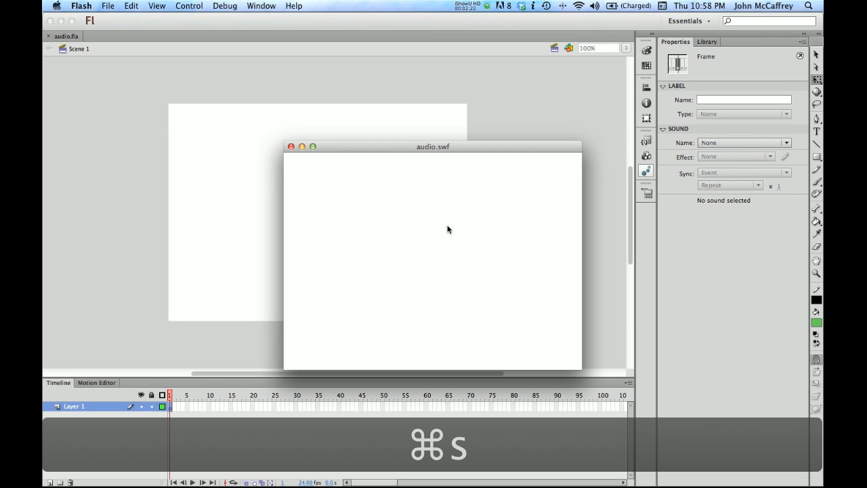
left_click(290, 146)
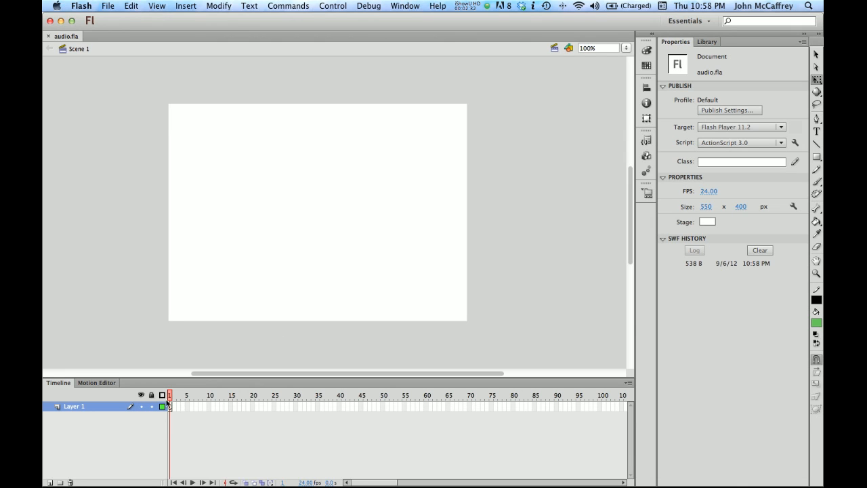
Assign the myVO.aif sound to frame 1 of Layer 1, test the movie, and close the preview.
left_click(171, 405)
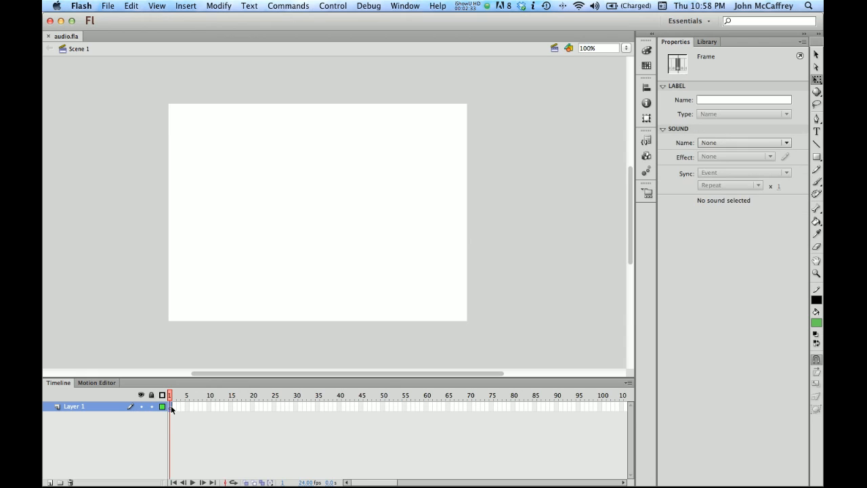
left_click(724, 143)
left_click(716, 169)
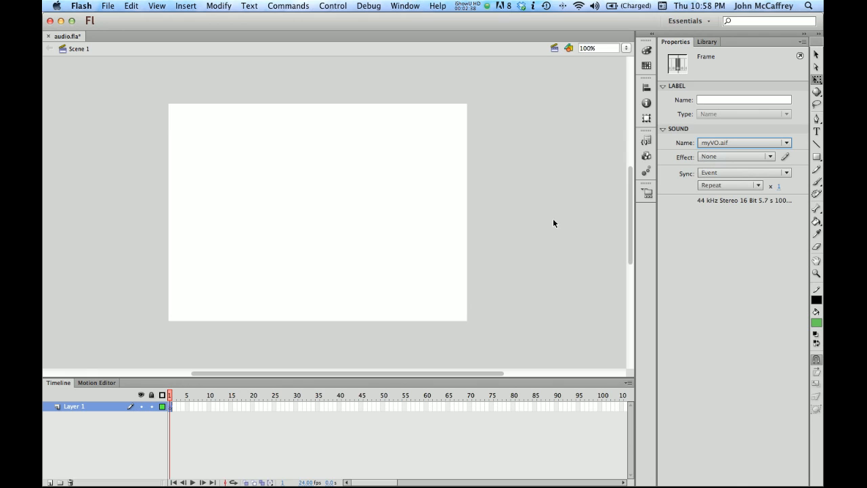
key("super+Return")
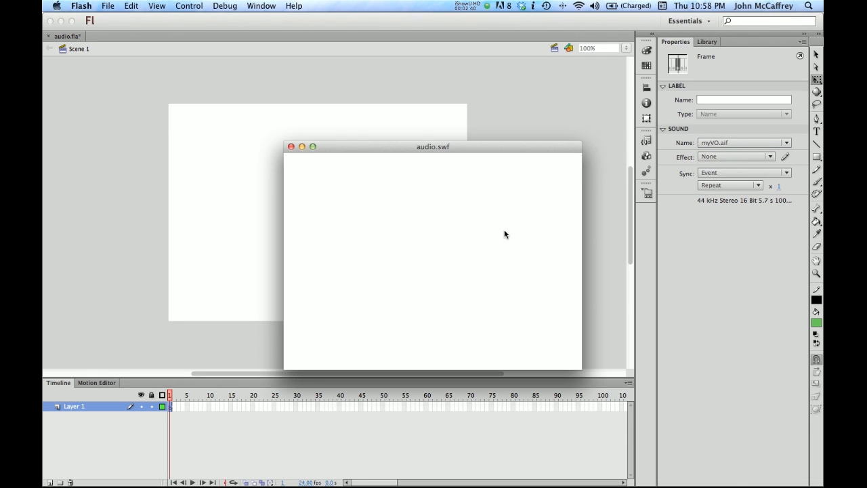
left_click(290, 147)
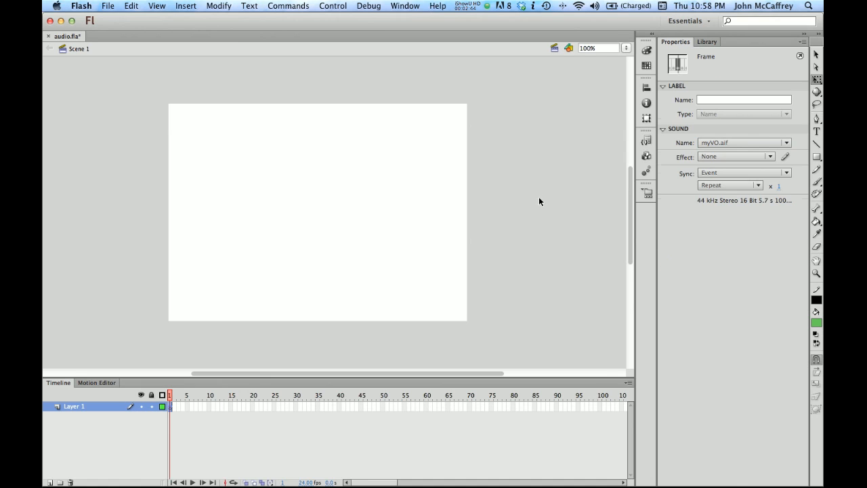
Try a 48 kbps bit rate for the MP3 audio event in the document's publish settings, test the movie, and close the preview.
left_click(540, 201)
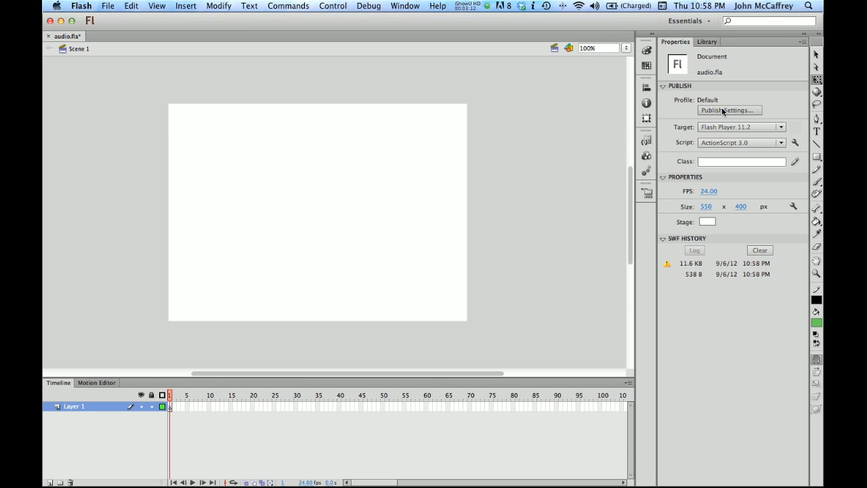
left_click(108, 6)
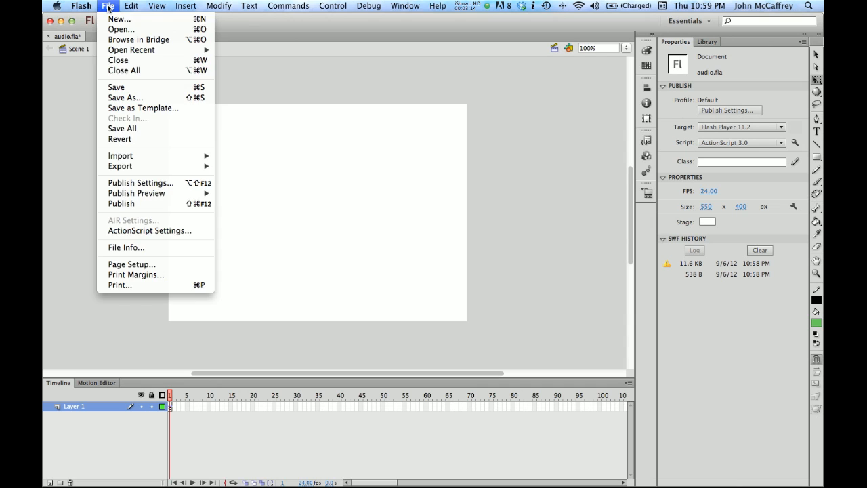
left_click(145, 183)
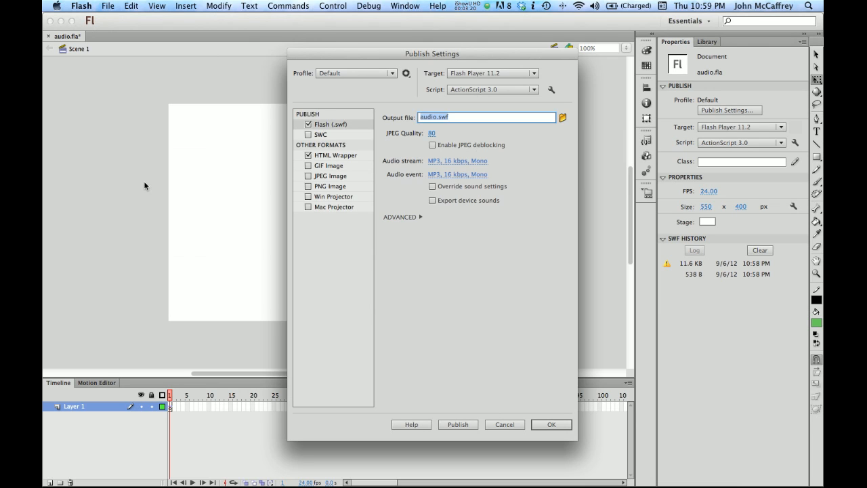
left_click(447, 177)
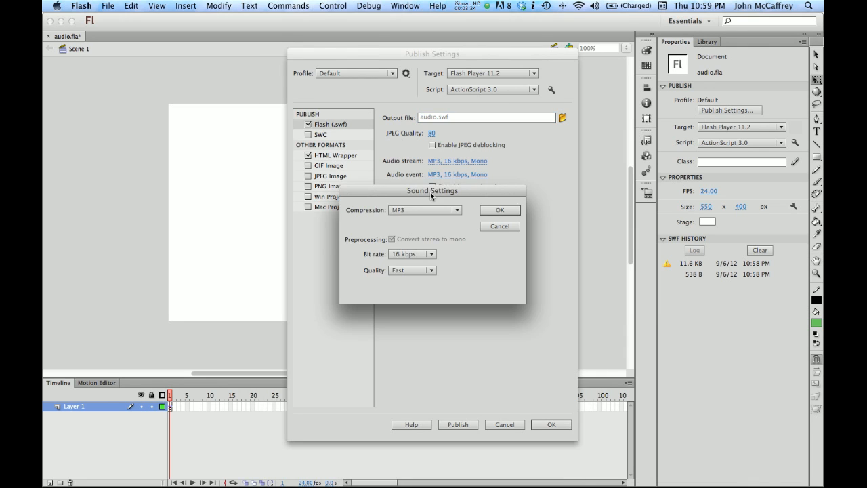
left_click(395, 254)
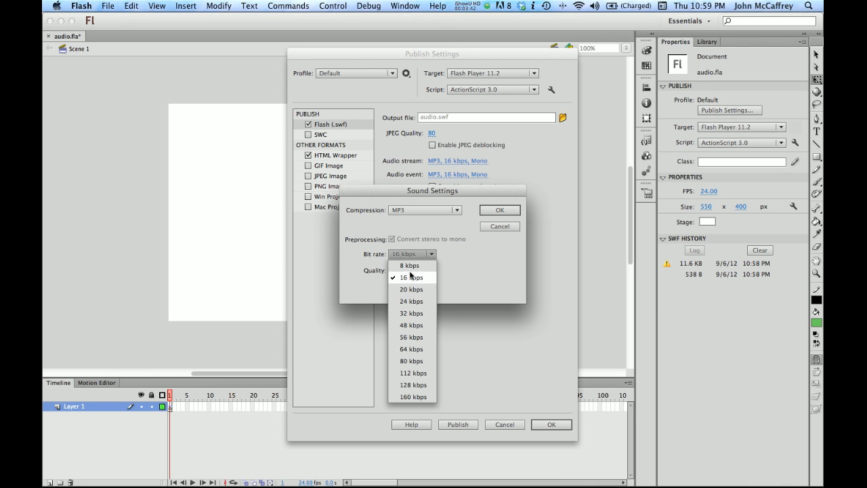
left_click(405, 313)
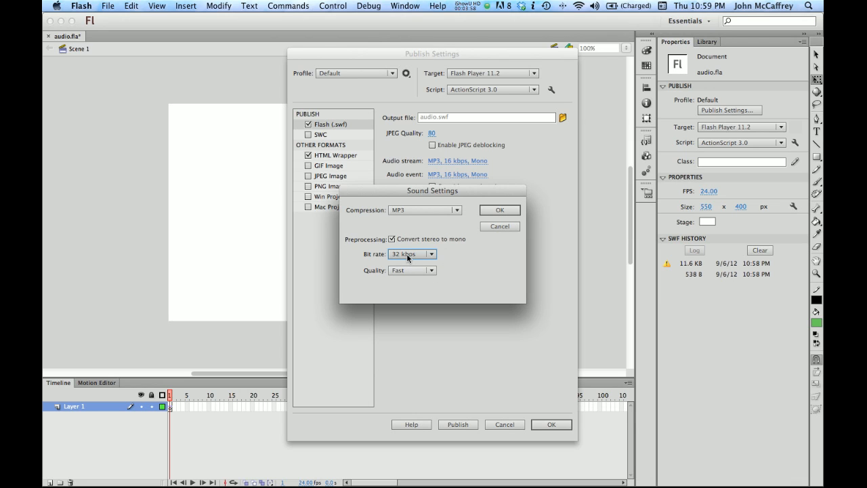
left_click(409, 255)
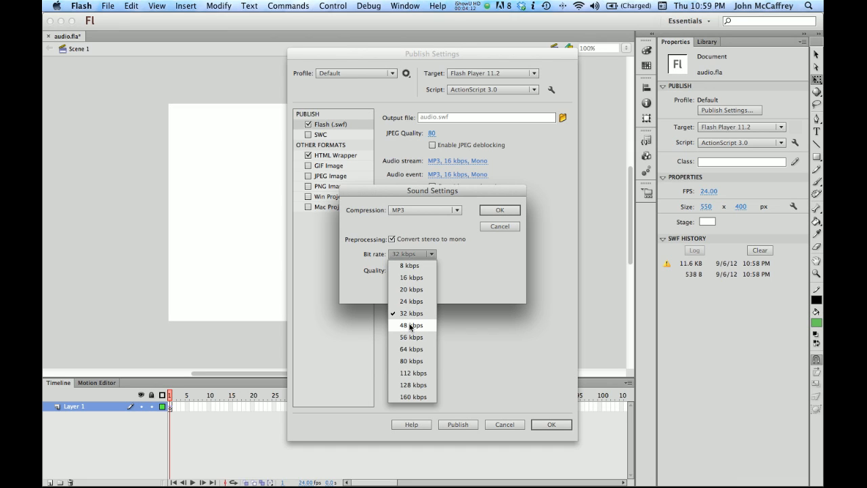
left_click(410, 325)
left_click(497, 212)
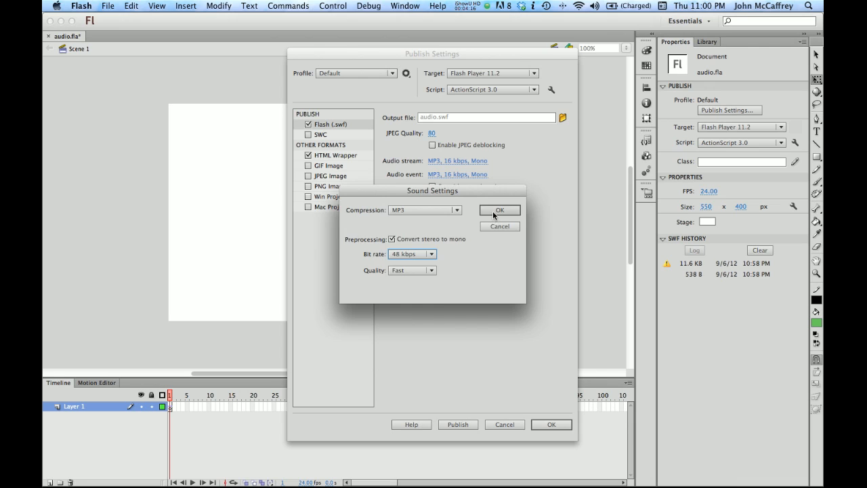
left_click(547, 423)
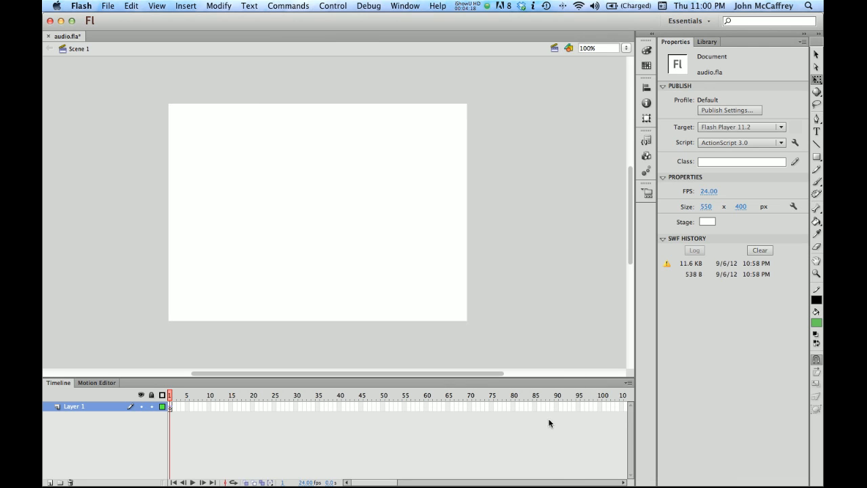
key("super+Return")
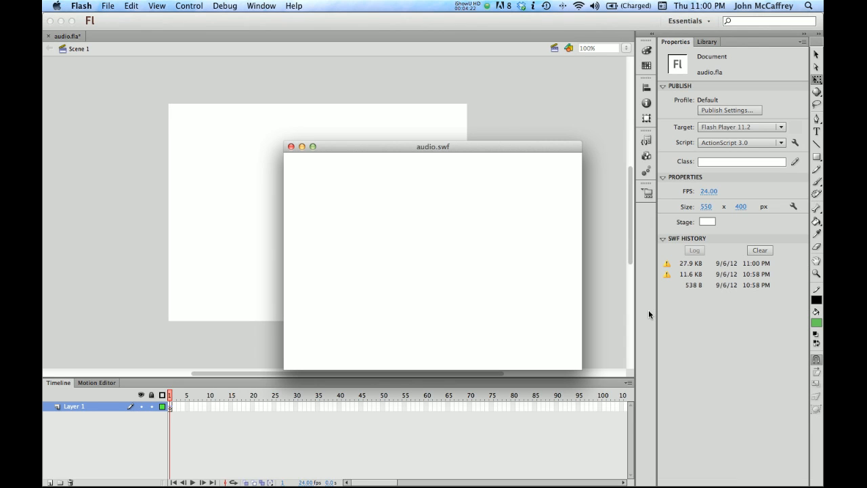
left_click(291, 146)
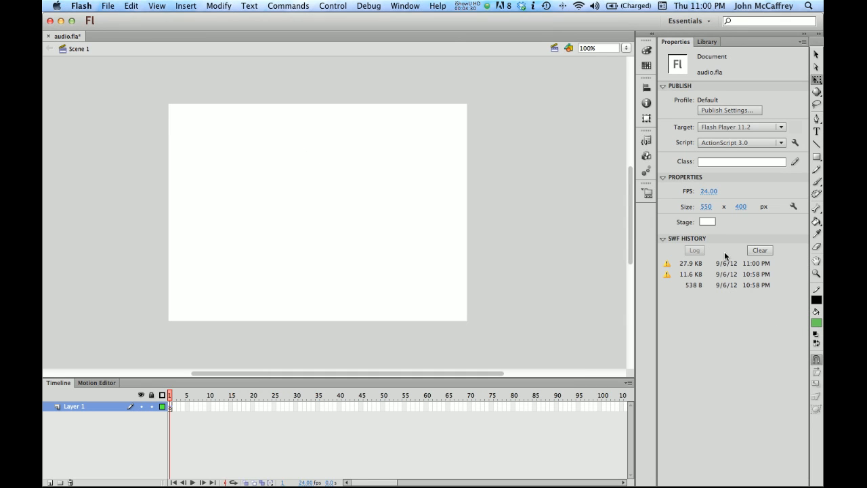
Set the audio event bit rate to 32 kbps in the publish settings, test the movie again, and close the preview.
left_click(714, 110)
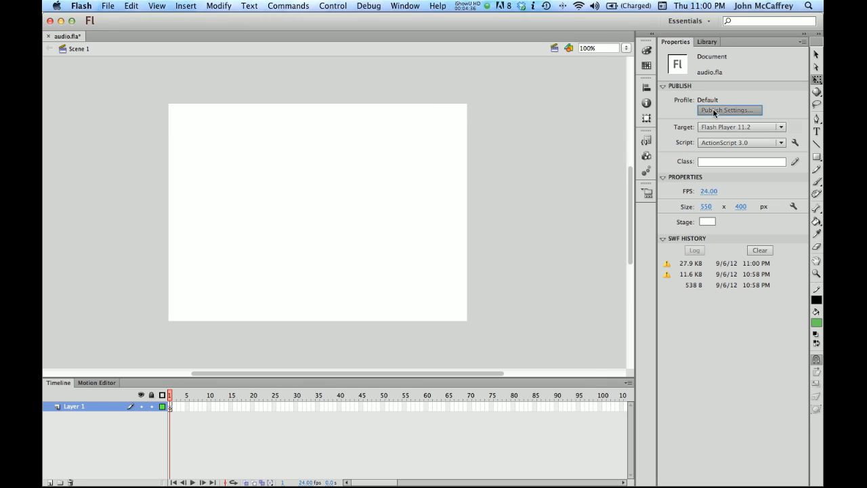
left_click(470, 175)
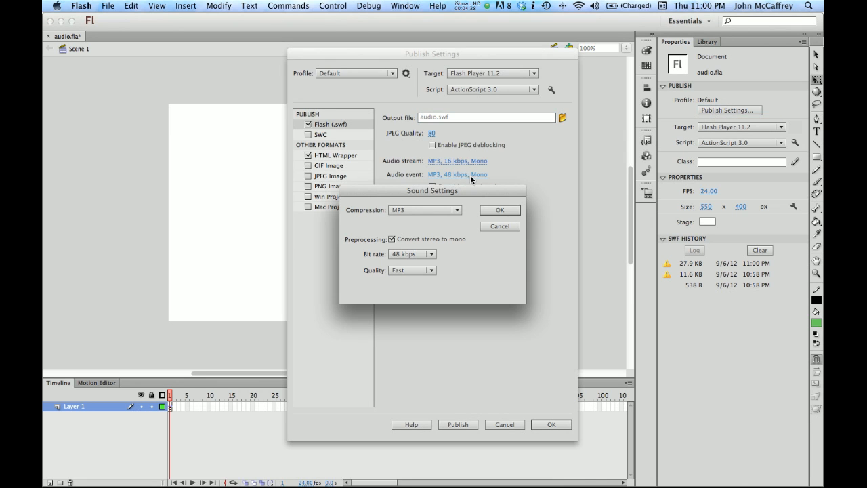
left_click(412, 256)
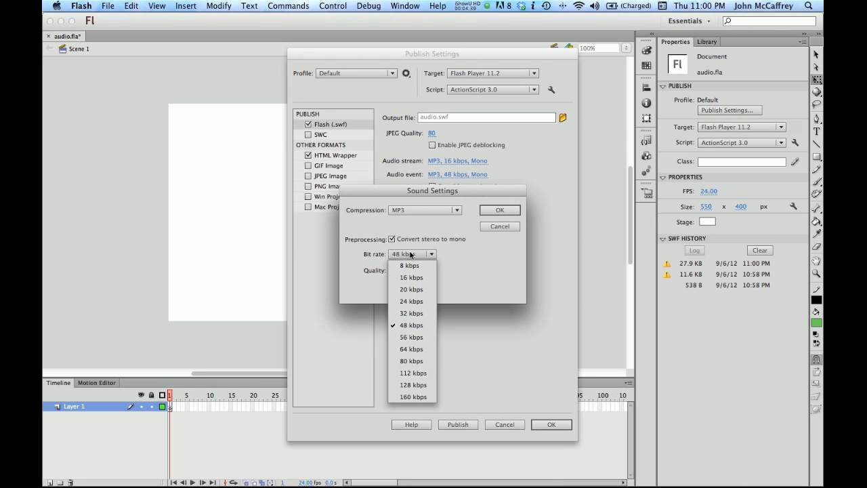
left_click(421, 314)
left_click(504, 210)
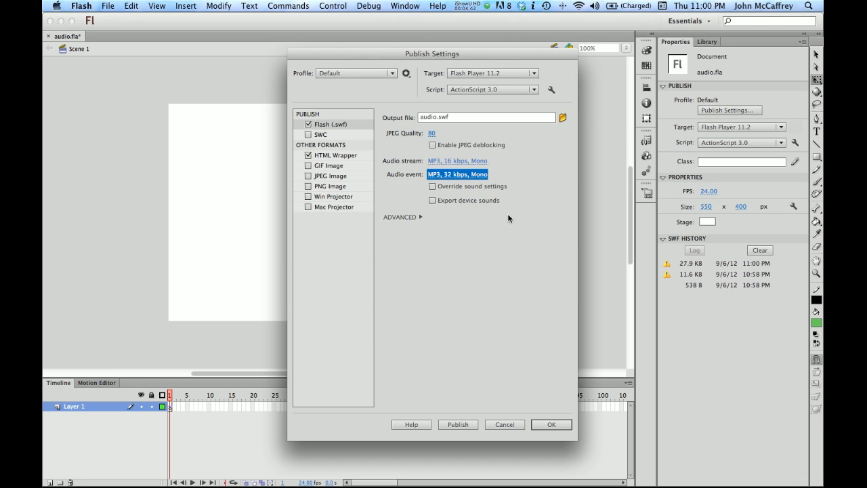
left_click(552, 424)
key("super+Return")
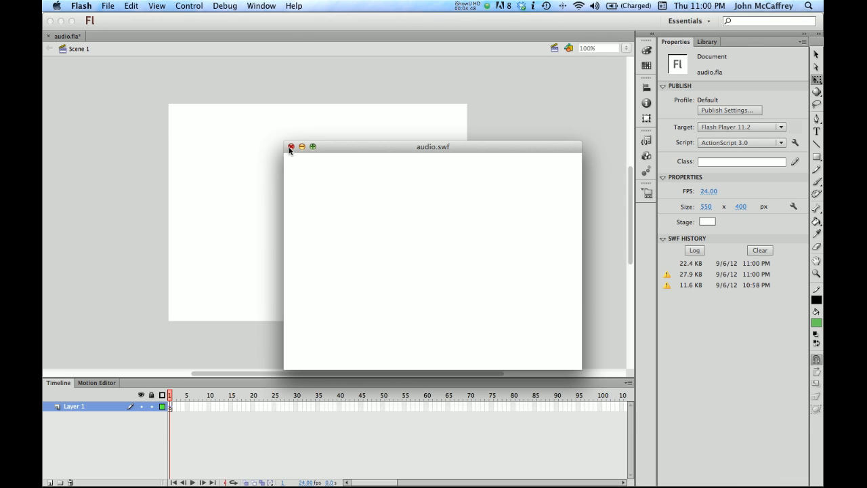
left_click(290, 147)
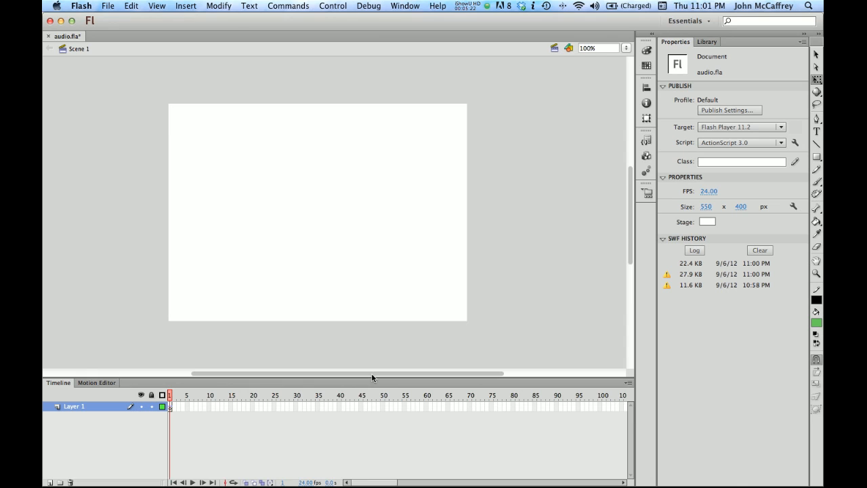
Check the JPEG quality option in the publish settings and leave them without applying changes.
left_click(727, 110)
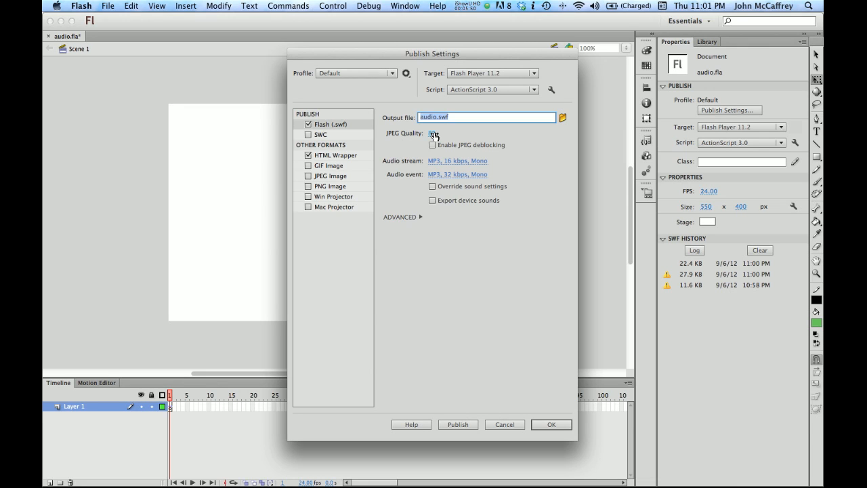
left_click_drag(434, 136, 430, 135)
left_click(499, 425)
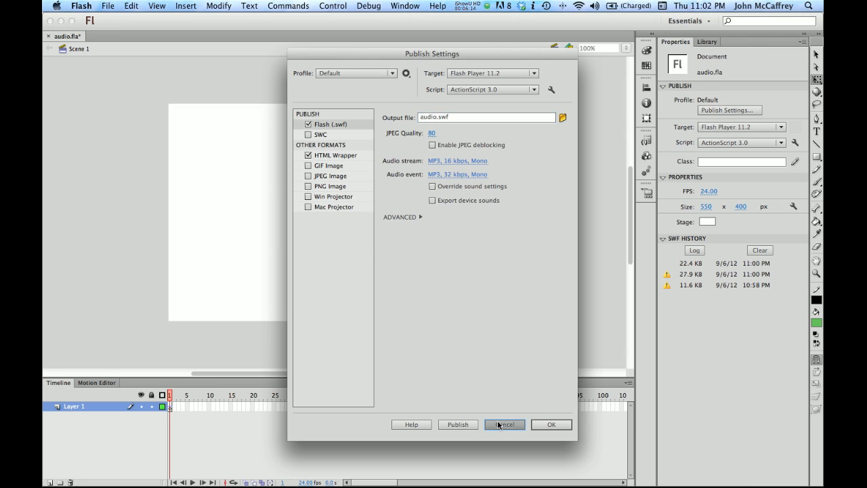